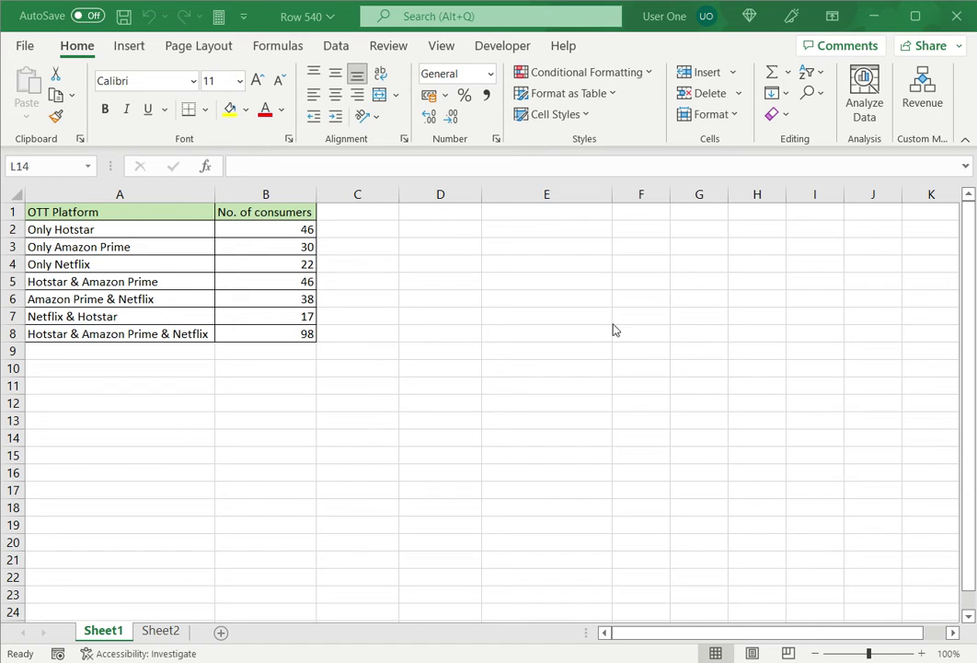
Review the OTT consumer table's platform labels and counts, from Only Hotstar to the three-platform overlap
{"action": "key", "text": "ctrl+Home"}
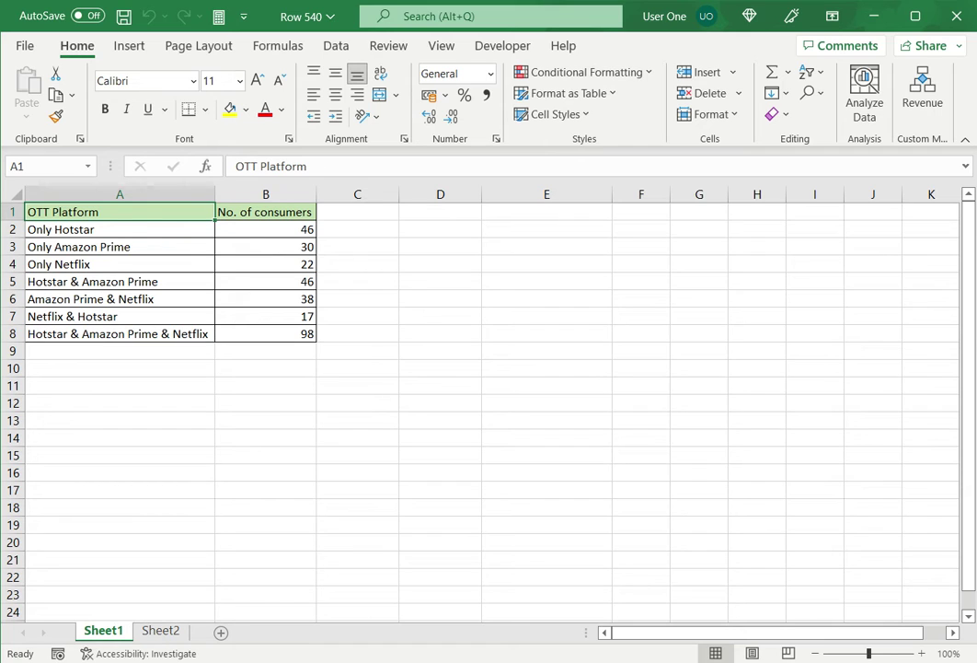
{"action": "key", "text": "Down"}
{"action": "key", "text": "Right"}
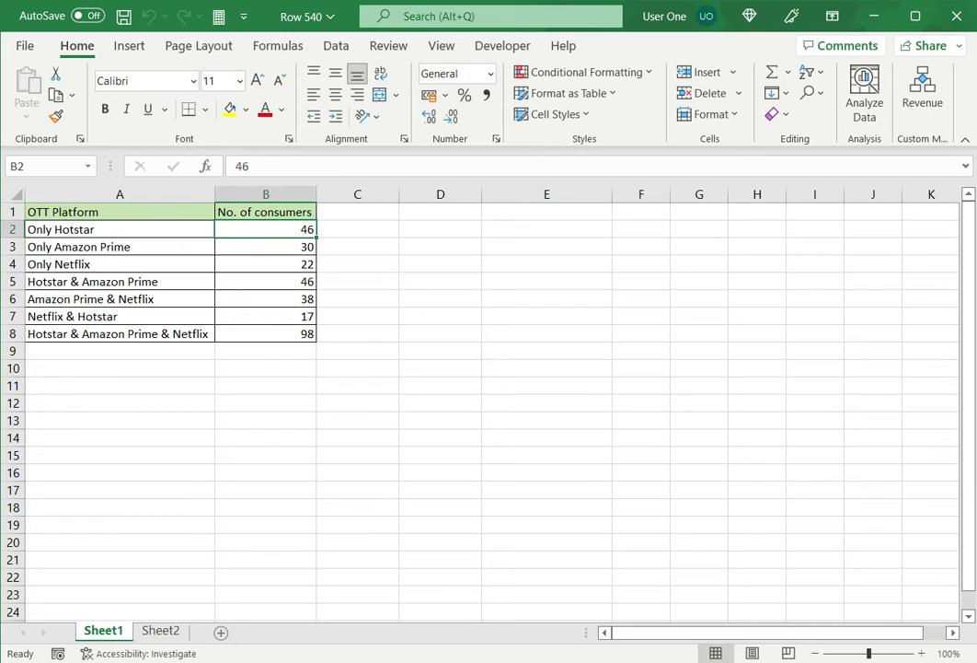
{"action": "key", "text": "Left"}
{"action": "key", "text": "Down"}
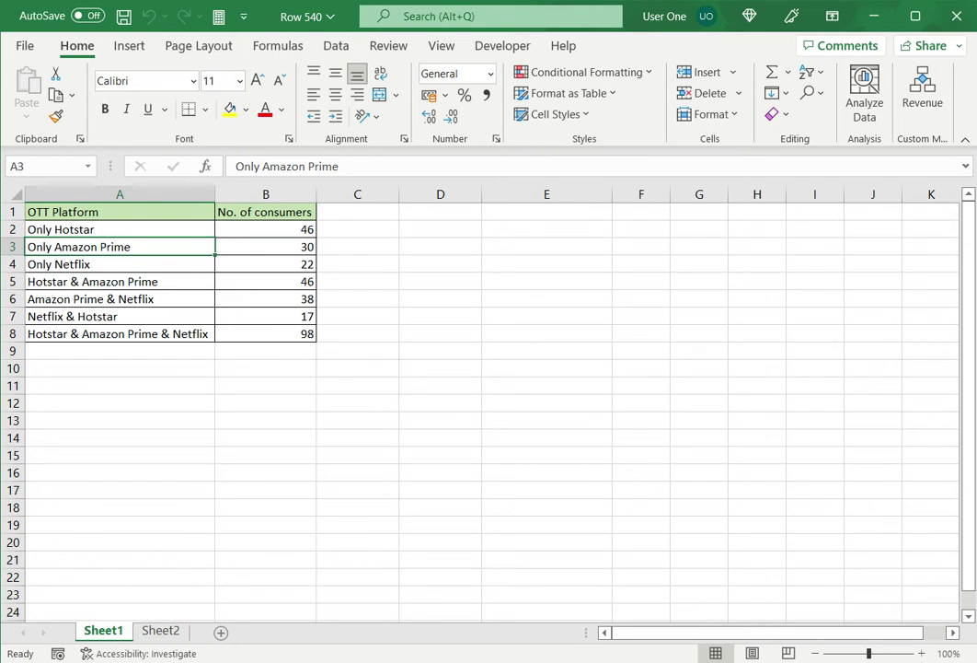
{"action": "key", "text": "Down"}
{"action": "key", "text": "Down"}
{"action": "key", "text": "Right"}
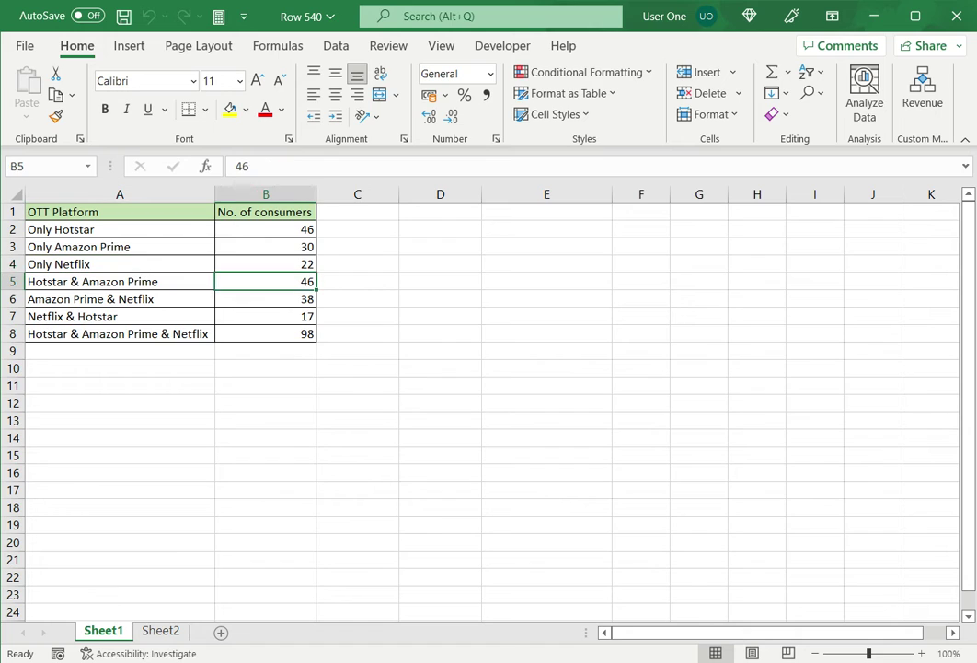
{"action": "key", "text": "Left"}
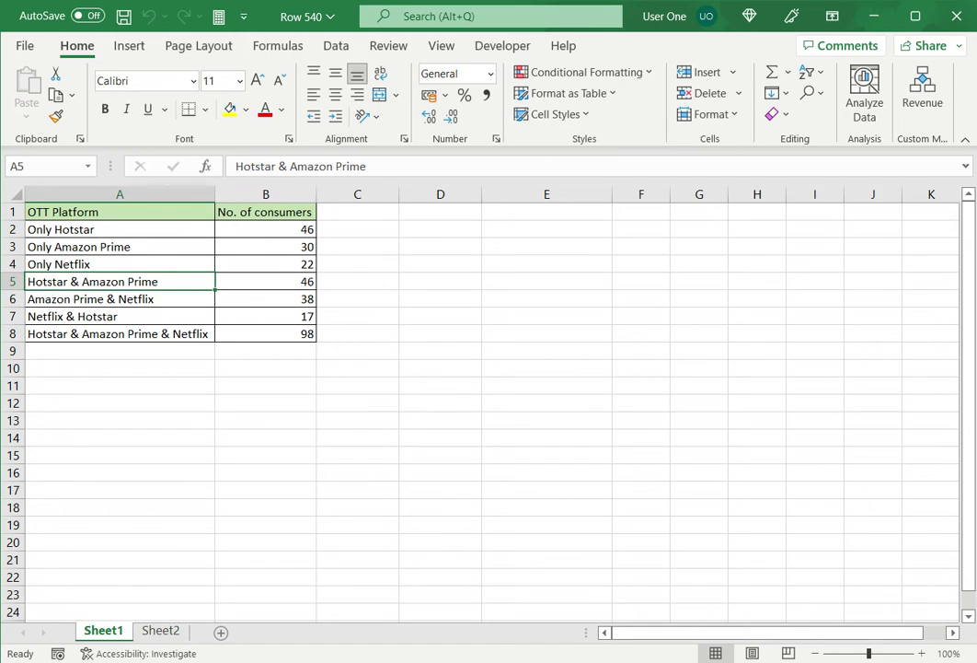
{"action": "key", "text": "ctrl+End"}
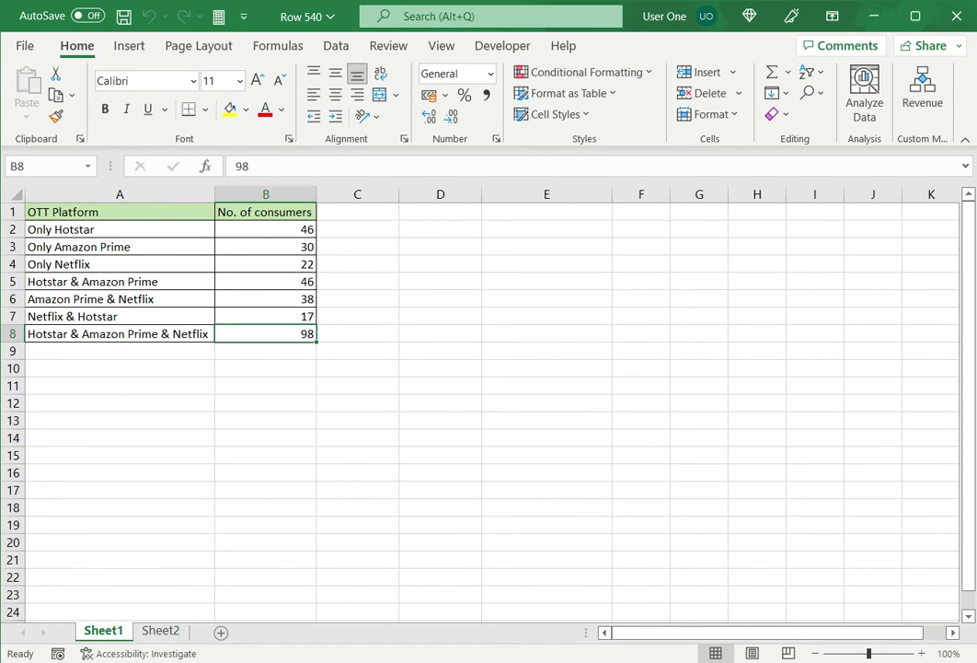
{"action": "key", "text": "Left"}
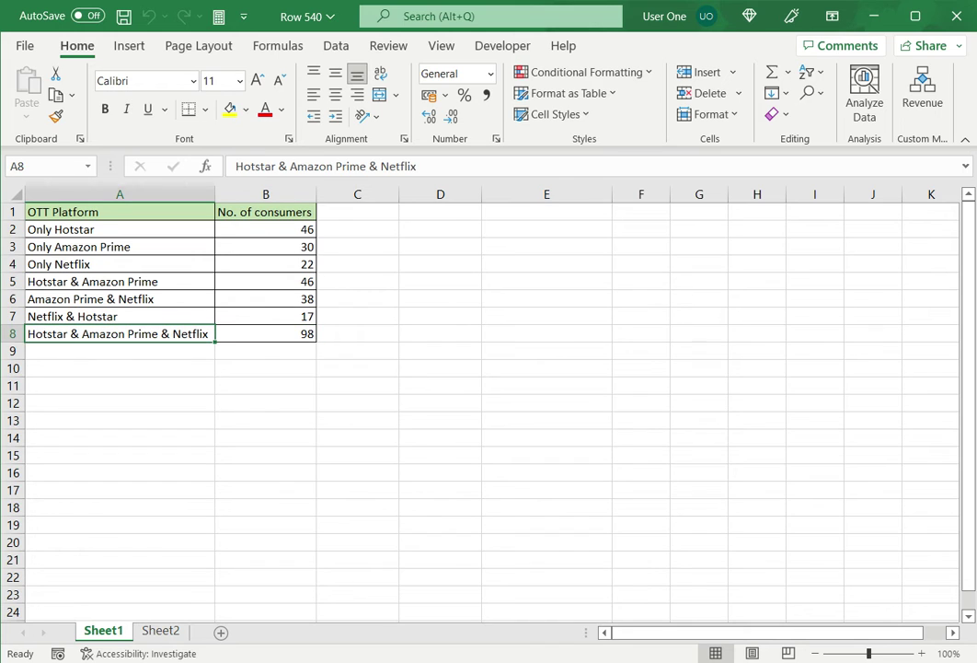
Insert a Basic Venn SmartArt graphic from the Relationship category
{"action": "left_click", "coordinate": [132, 52]}
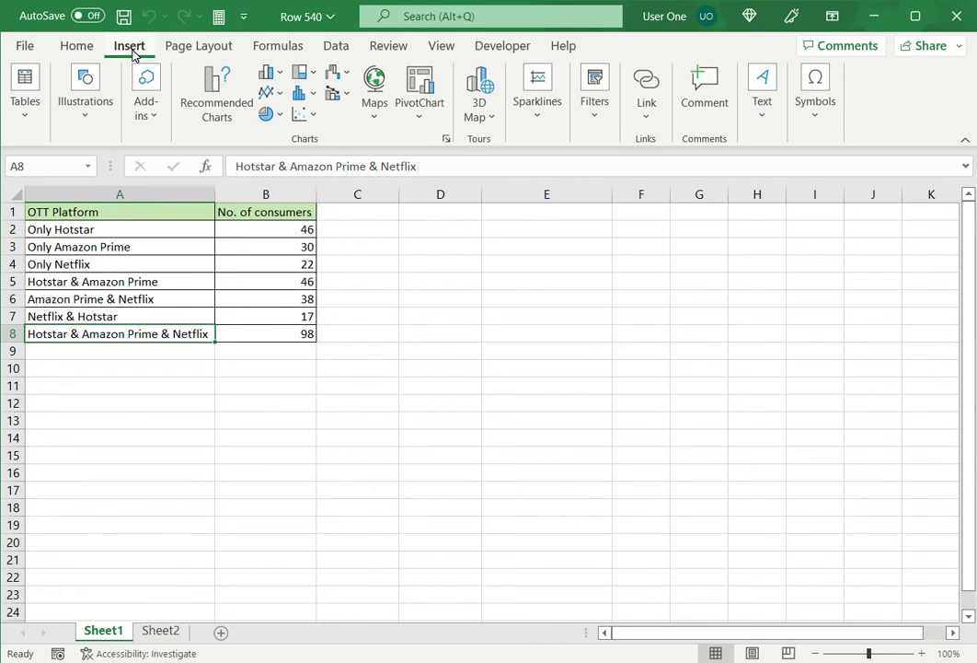
{"action": "left_click", "coordinate": [89, 118]}
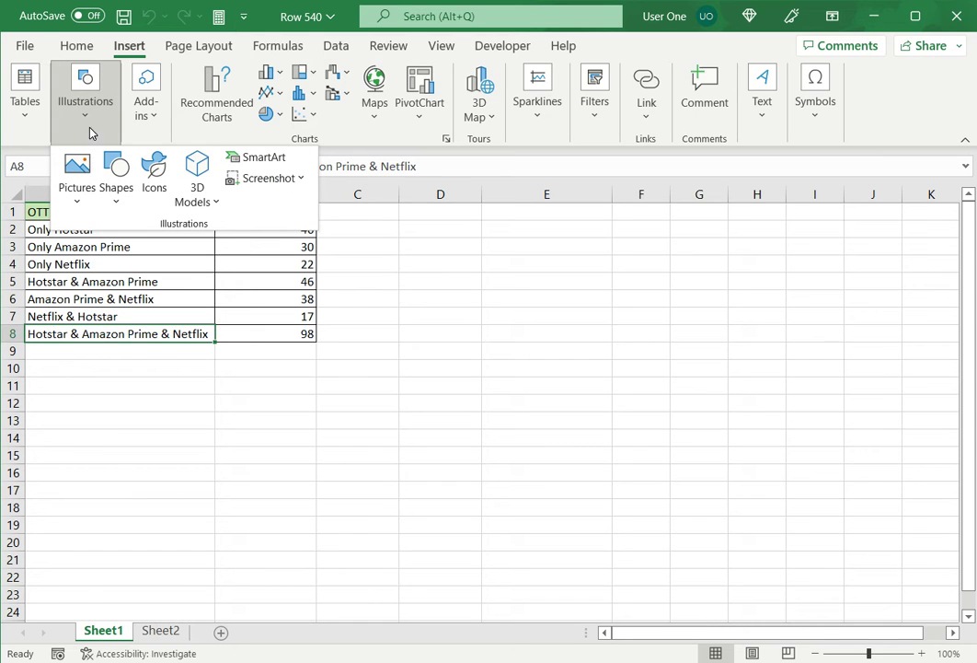
{"action": "left_click", "coordinate": [261, 158]}
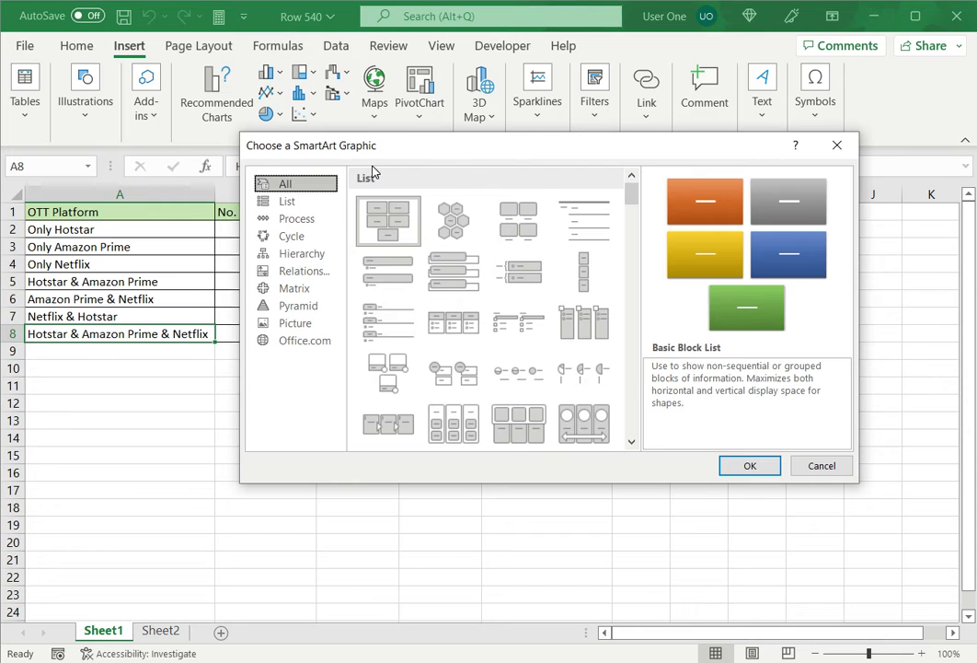
{"action": "left_click", "coordinate": [297, 273]}
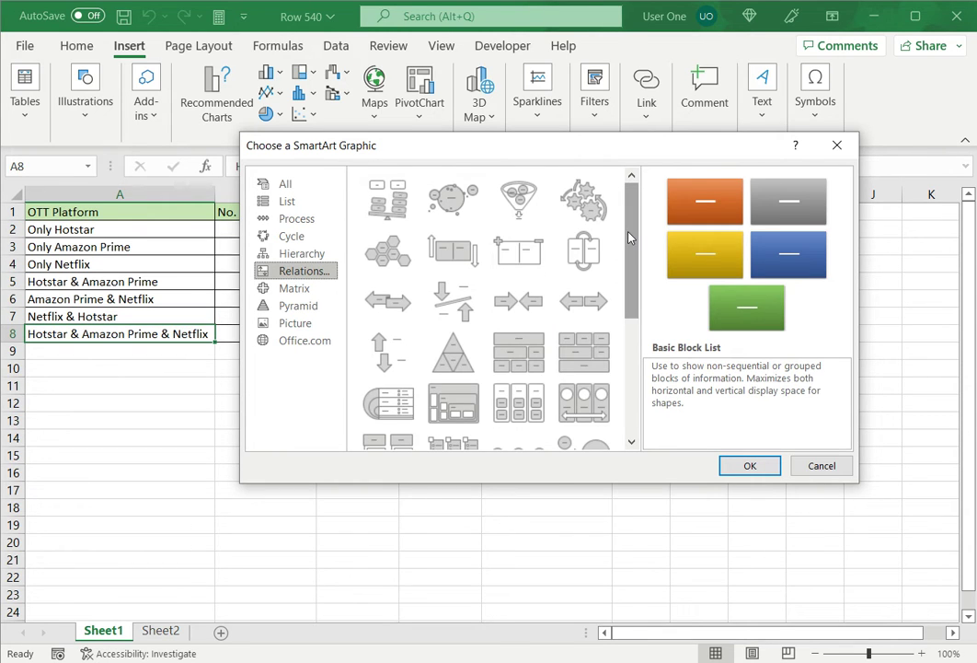
{"action": "left_click_drag", "start_coordinate": [628, 238], "coordinate": [635, 324]}
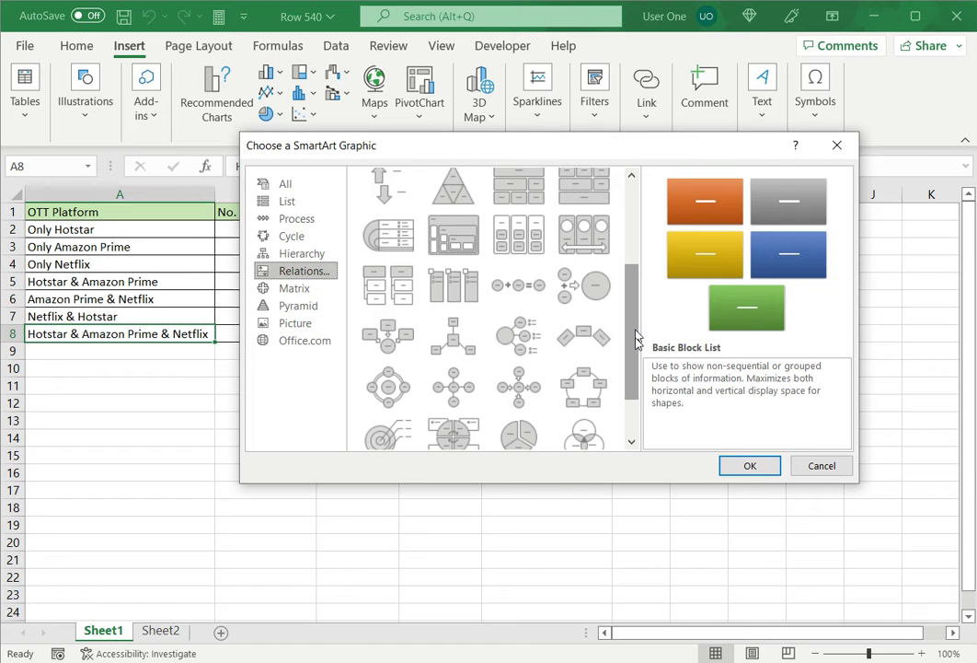
{"action": "left_click_drag", "start_coordinate": [635, 339], "coordinate": [589, 373]}
{"action": "left_click", "coordinate": [588, 372]}
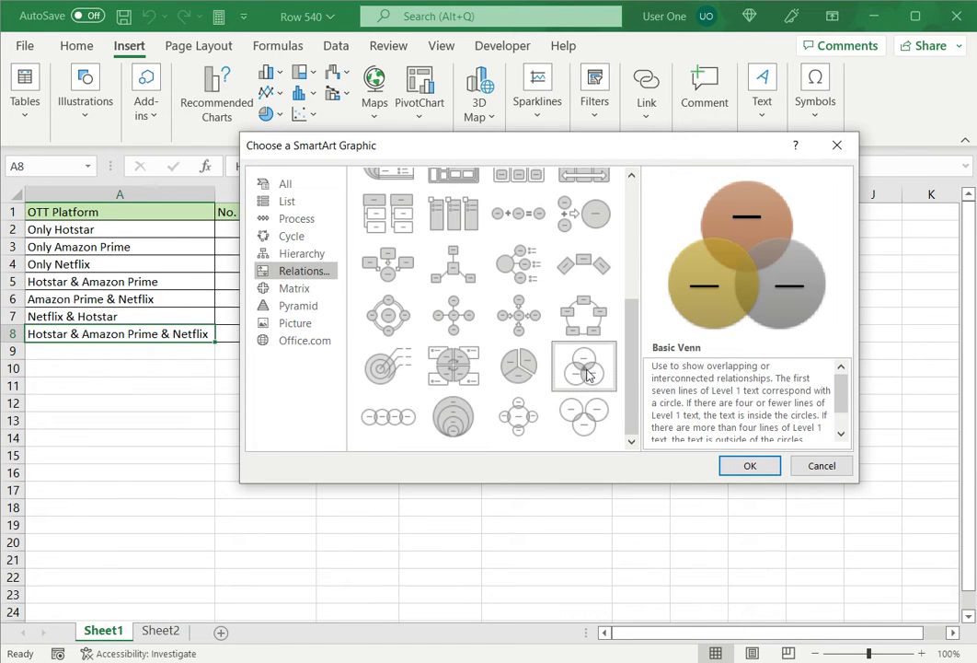
{"action": "left_click", "coordinate": [746, 464]}
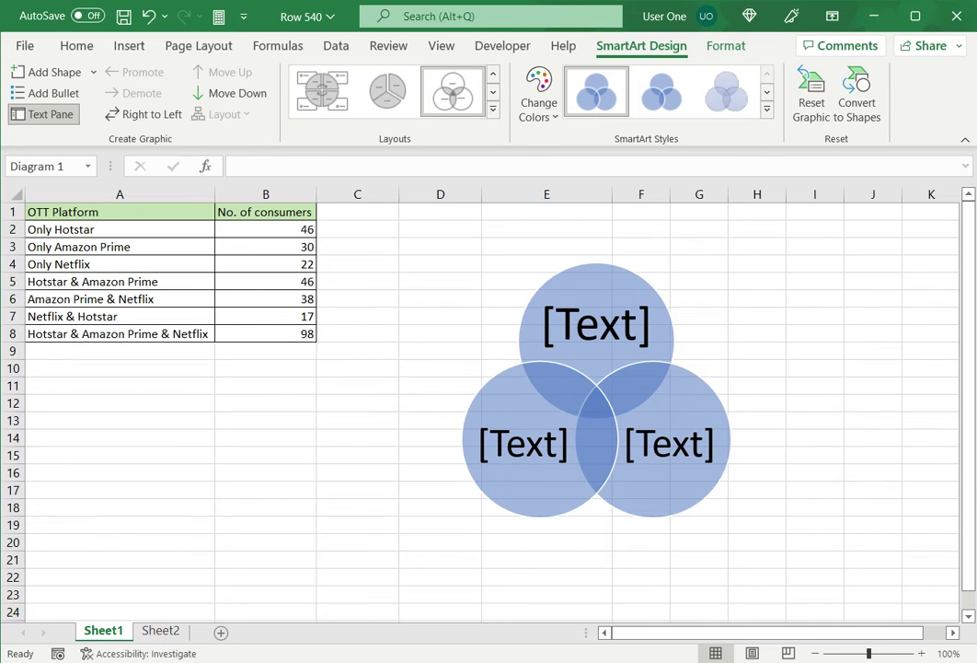
Enter Hotstar, Amazon Prime and Netflix as the three Text Pane bullets, fixing a typo in Amazon Prime
{"action": "left_click", "coordinate": [382, 399]}
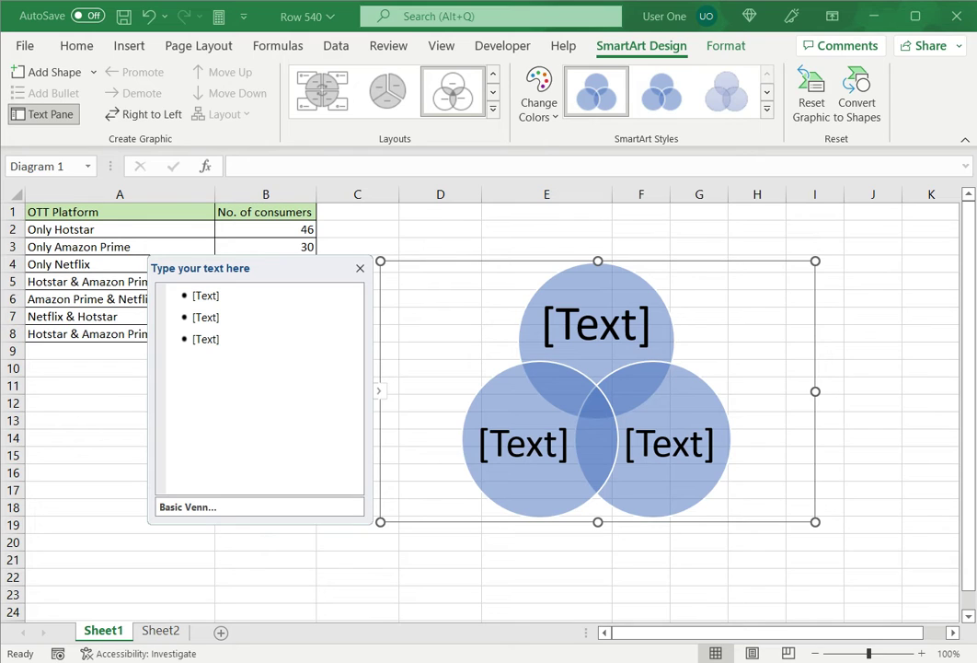
{"action": "left_click", "coordinate": [205, 295]}
{"action": "type", "text": "Hotstar"}
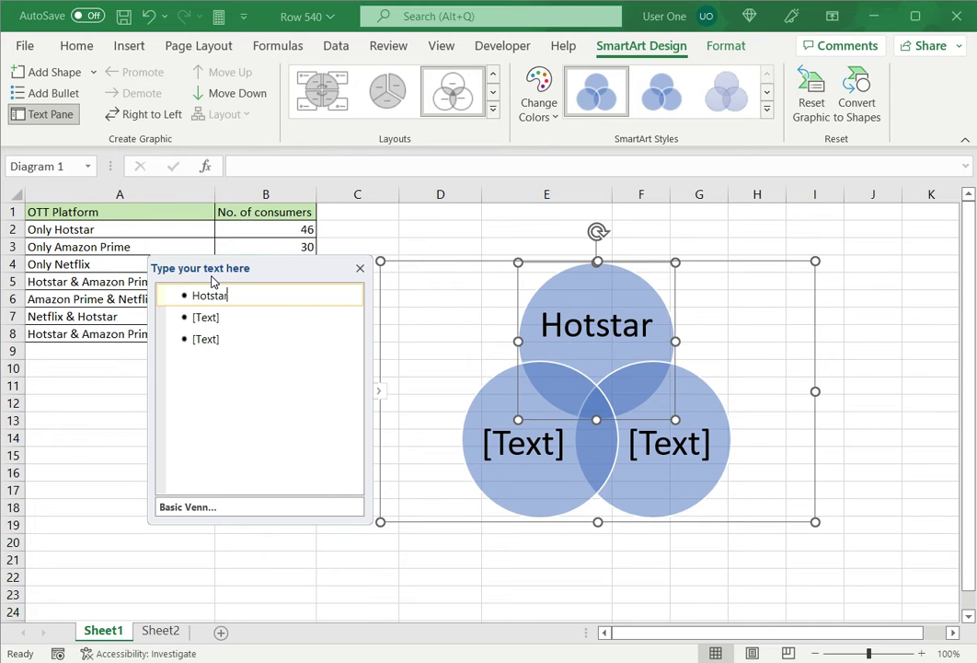
{"action": "key", "text": "Down"}
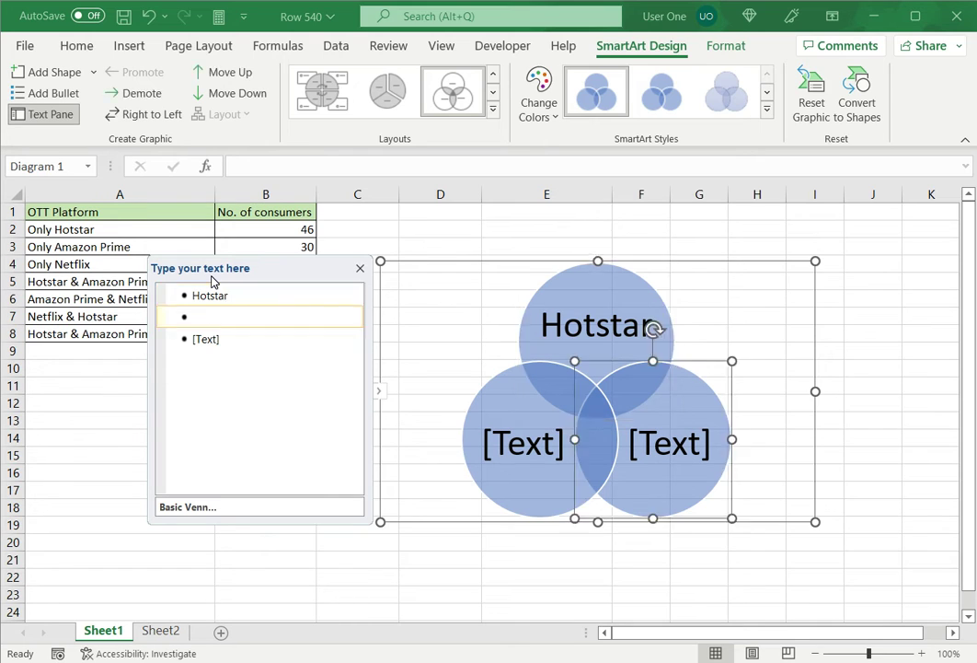
{"action": "type", "text": "Amazon Prime"}
{"action": "key", "text": "BackSpace"}
{"action": "key", "text": "BackSpace"}
{"action": "type", "text": "me"}
{"action": "key", "text": "Down"}
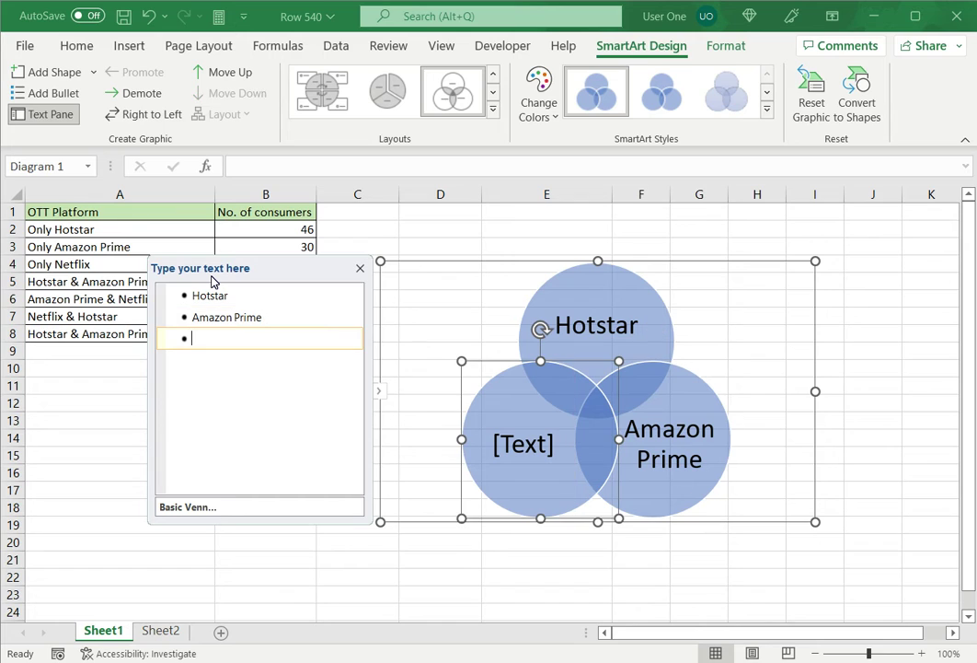
{"action": "type", "text": "Netf"}
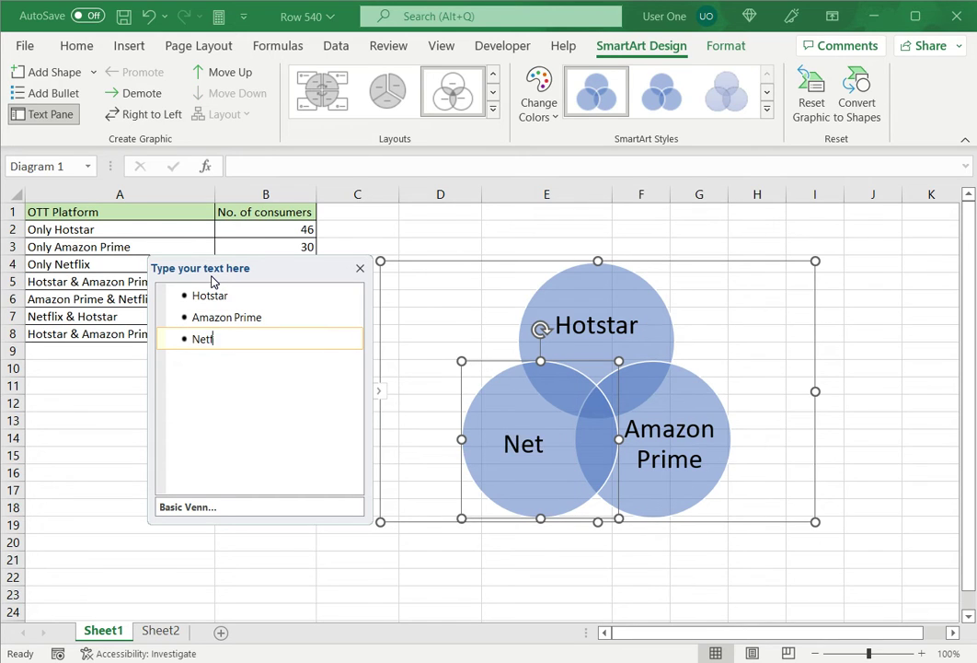
{"action": "type", "text": "lix"}
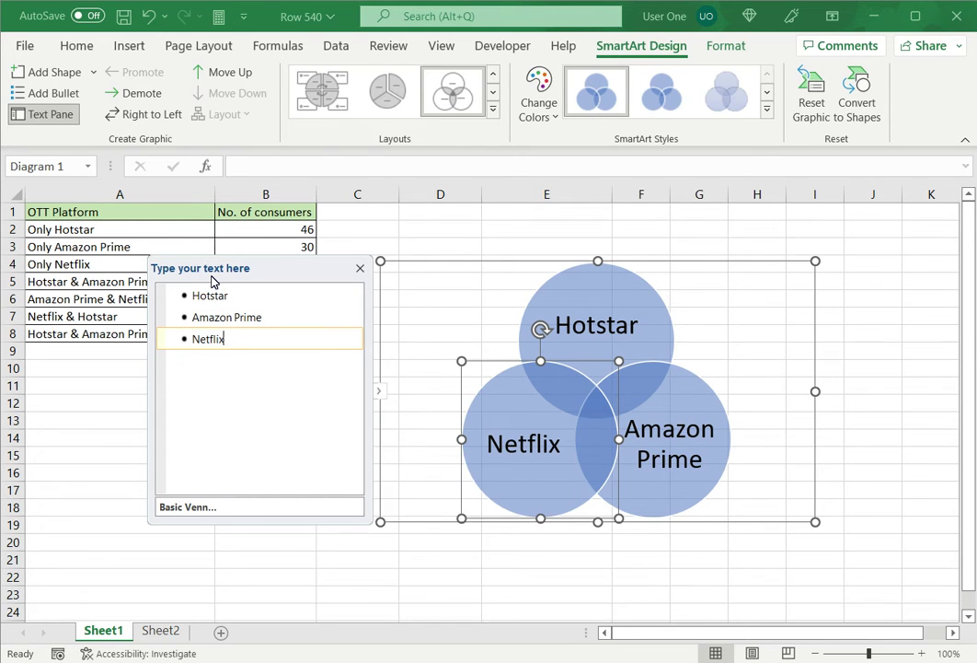
{"action": "key", "text": "Up"}
{"action": "key", "text": "Up"}
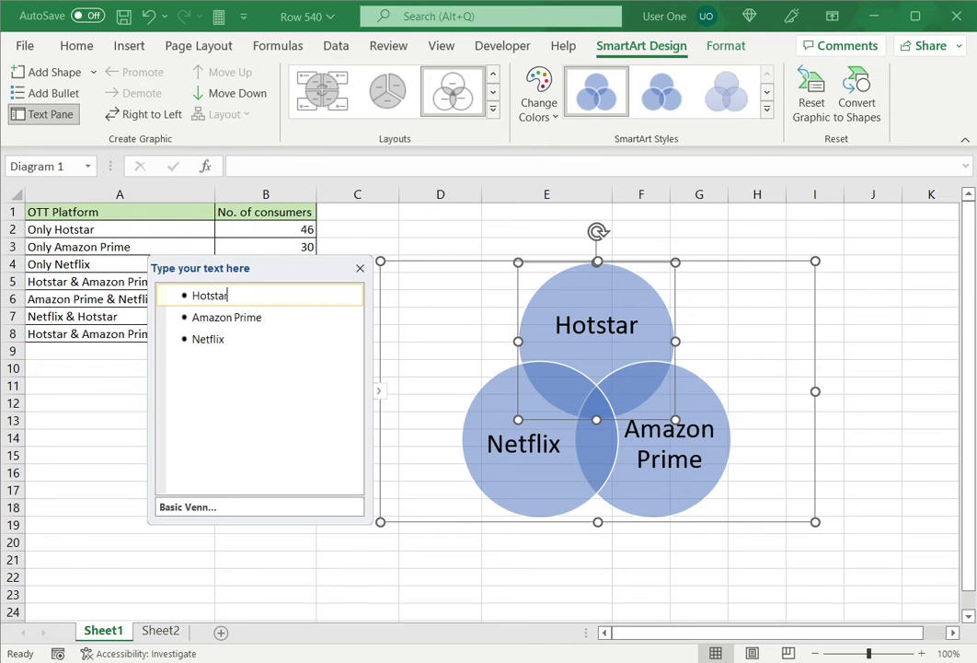
Add demoted sub-bullets 46 under Hotstar and 30 under Amazon Prime
{"action": "key", "text": "Return"}
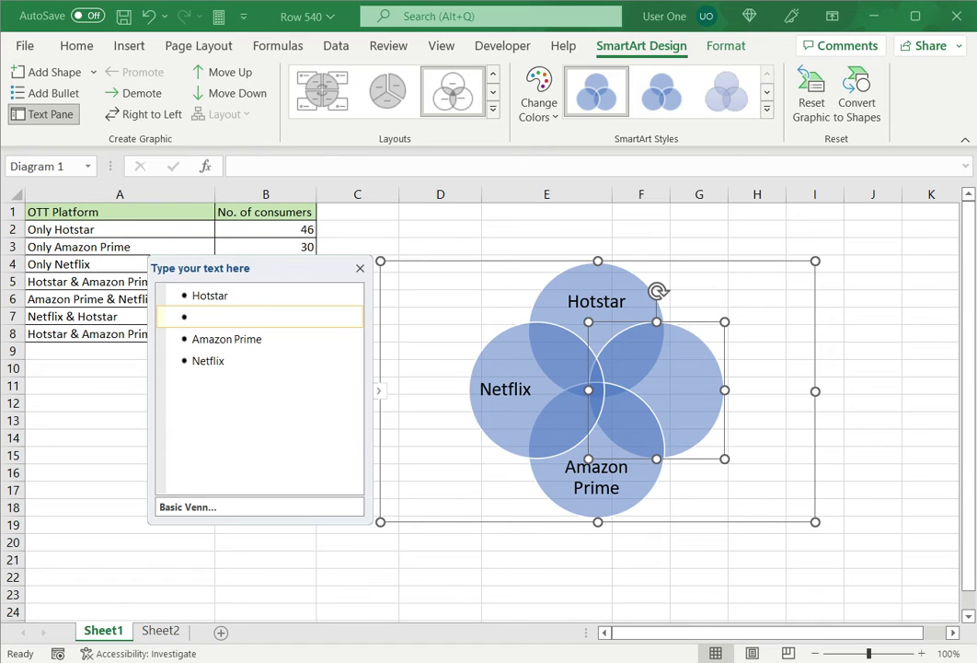
{"action": "key", "text": "Tab"}
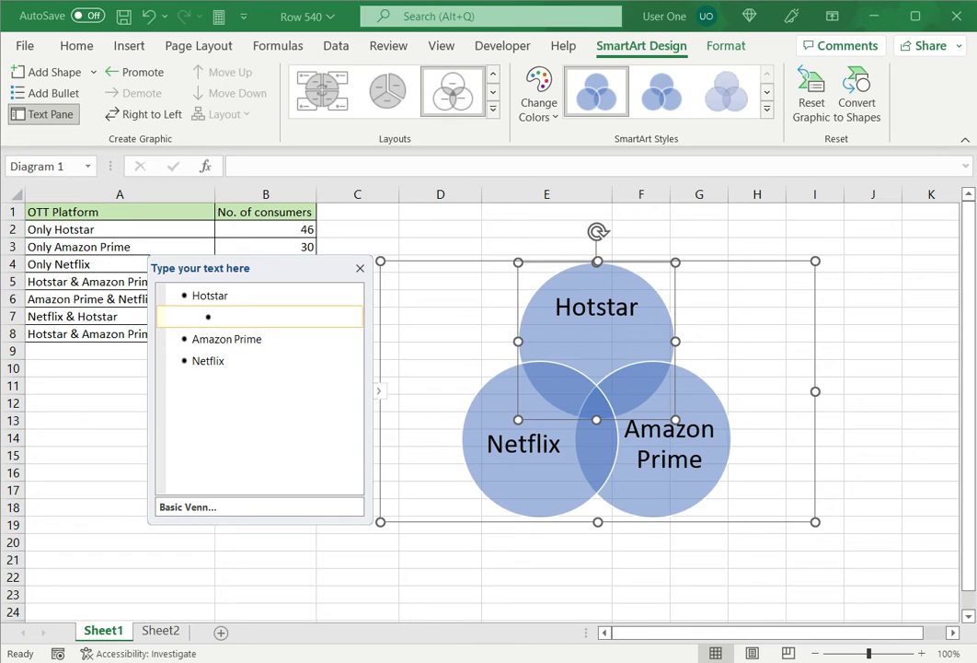
{"action": "type", "text": "46"}
{"action": "key", "text": "Down"}
{"action": "key", "text": "Return"}
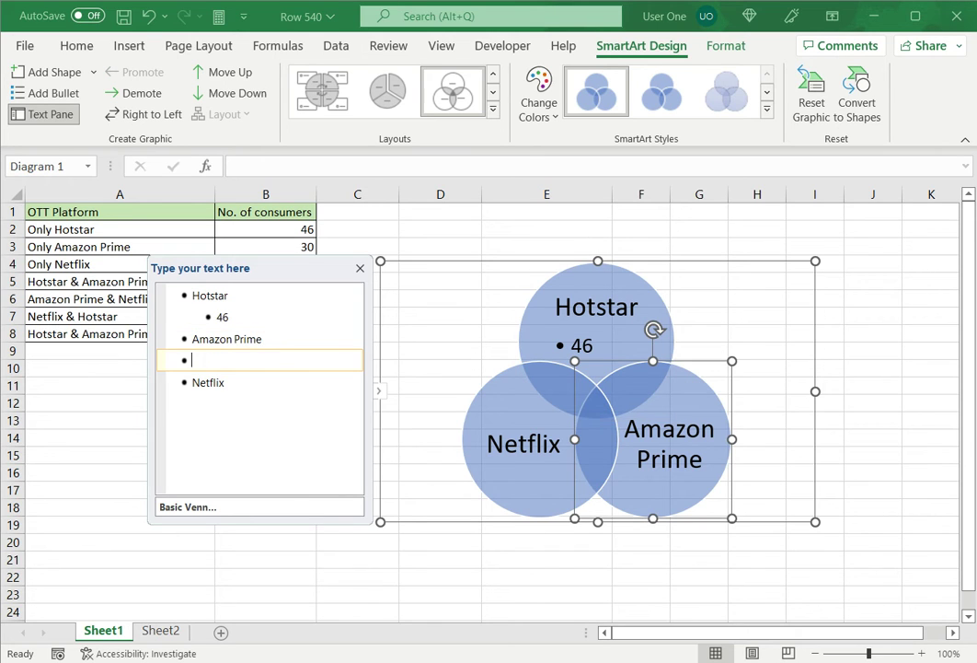
{"action": "key", "text": "Tab"}
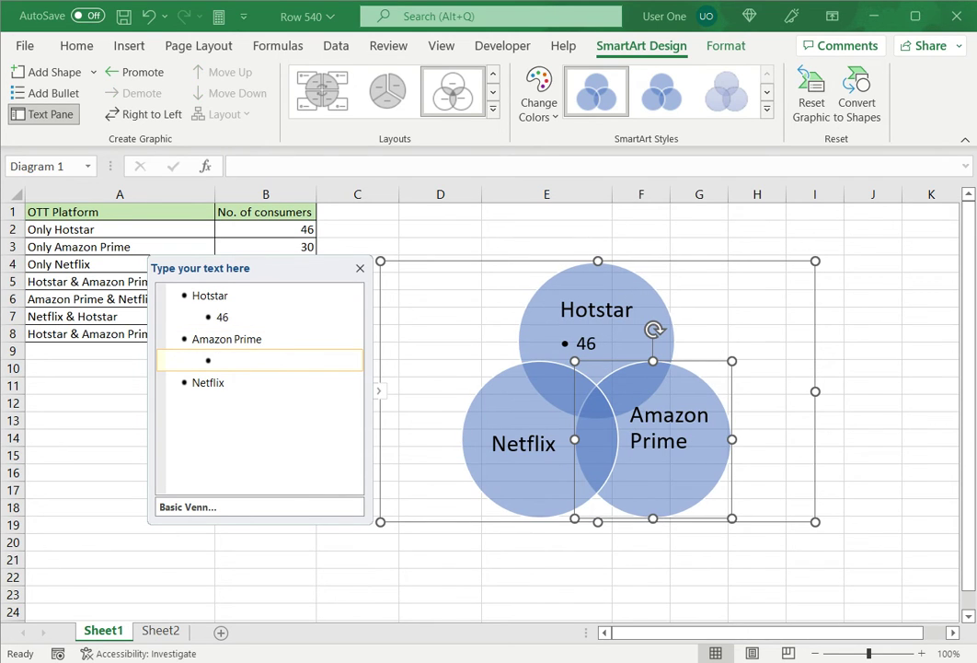
{"action": "type", "text": "30"}
Add a demoted sub-bullet 22 under Netflix and close the Text Pane
{"action": "key", "text": "Down"}
{"action": "key", "text": "Return"}
{"action": "key", "text": "Tab"}
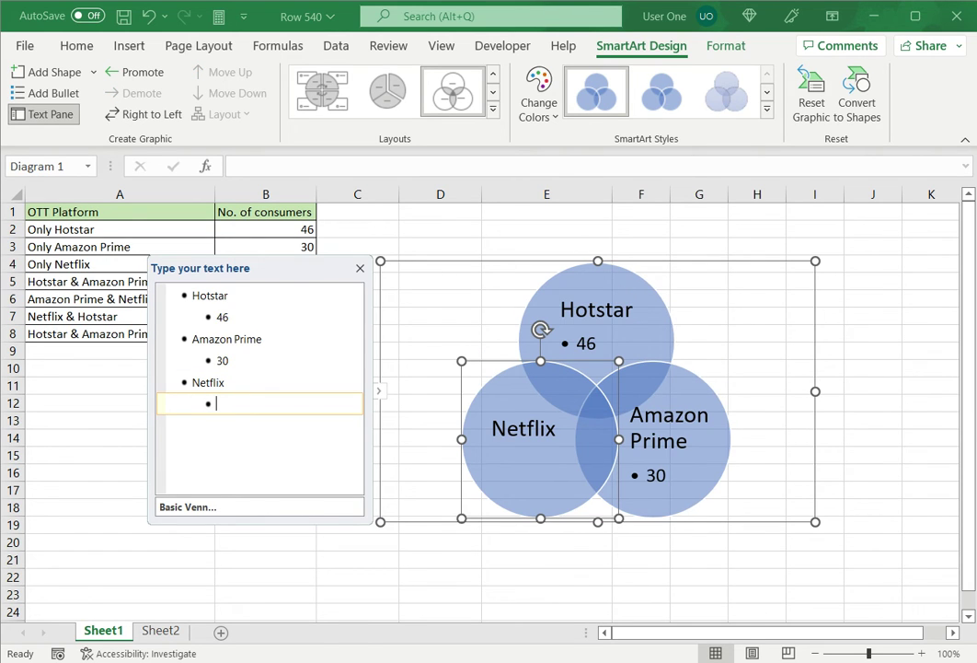
{"action": "mouse_move", "coordinate": [299, 276]}
{"action": "left_mouse_down"}
{"action": "mouse_move", "coordinate": [298, 310]}
{"action": "mouse_move", "coordinate": [300, 272]}
{"action": "left_mouse_up"}
{"action": "type", "text": "22"}
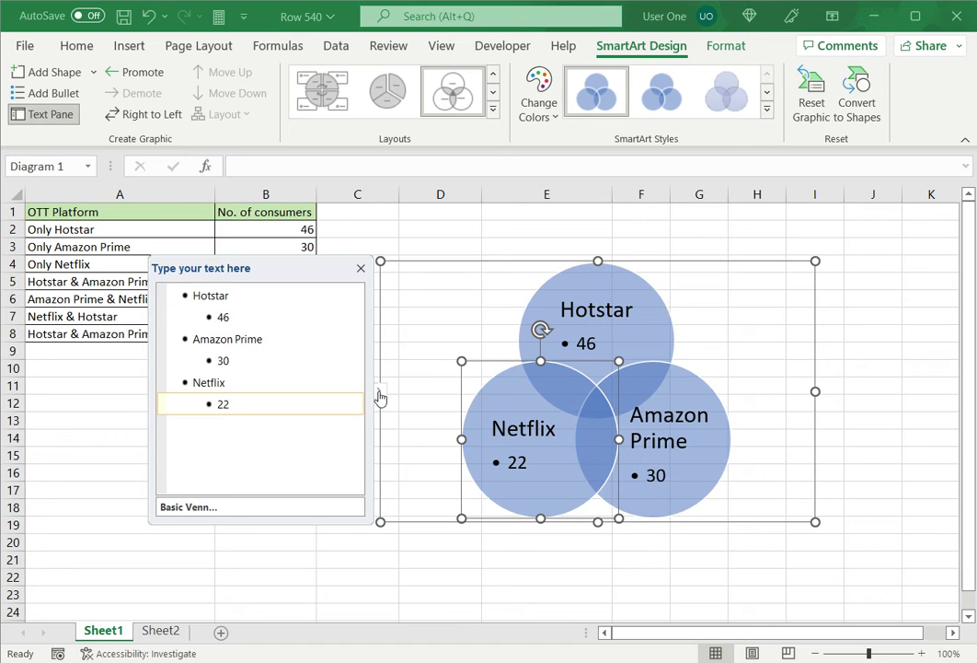
{"action": "left_click", "coordinate": [266, 438]}
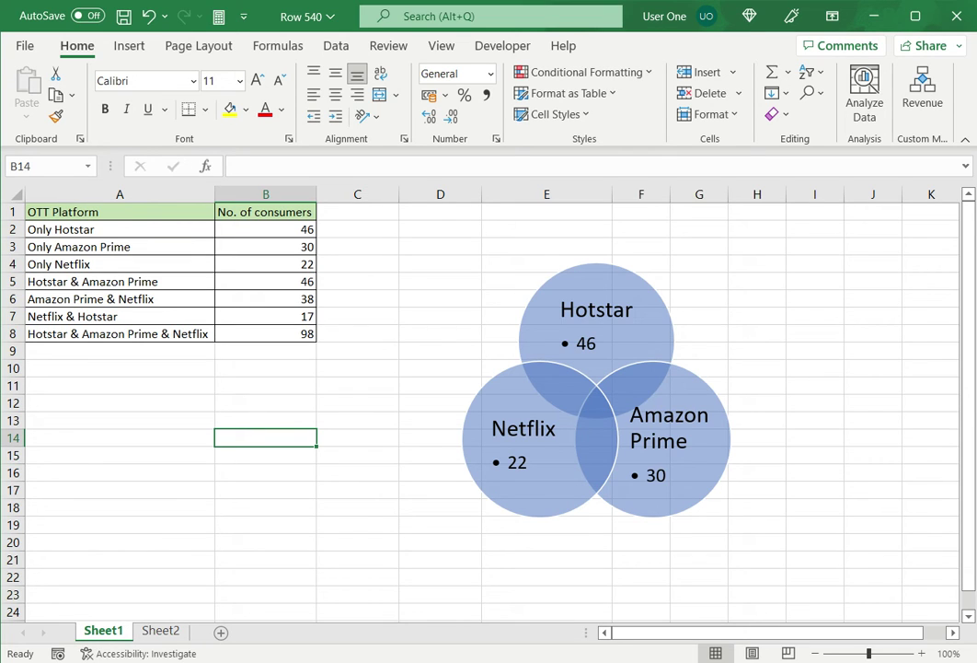
Draw a text box over the Netflix circle containing 17
{"action": "left_click", "coordinate": [130, 46]}
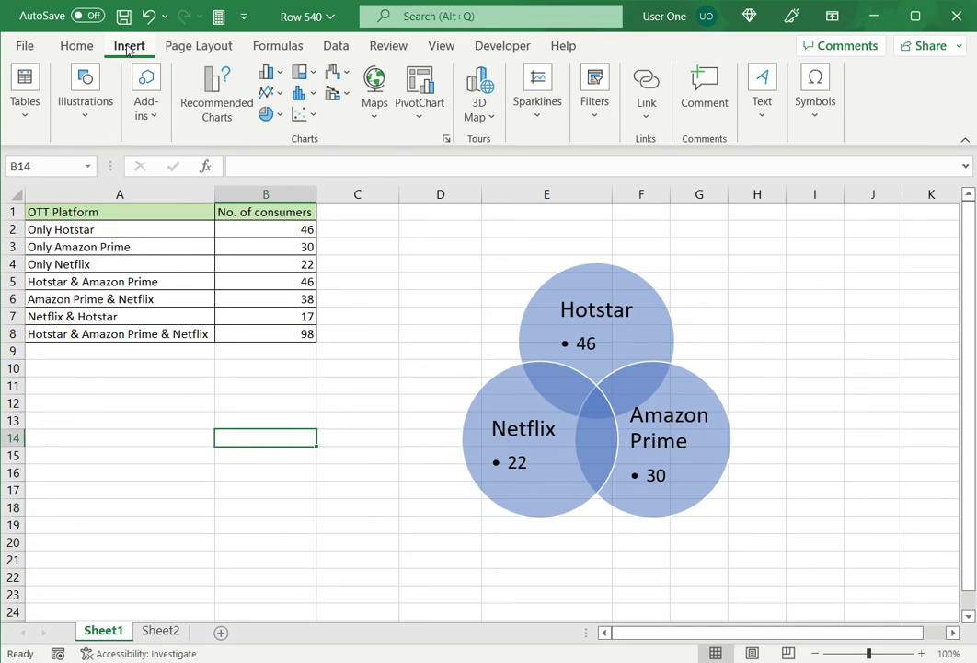
{"action": "left_click", "coordinate": [84, 118]}
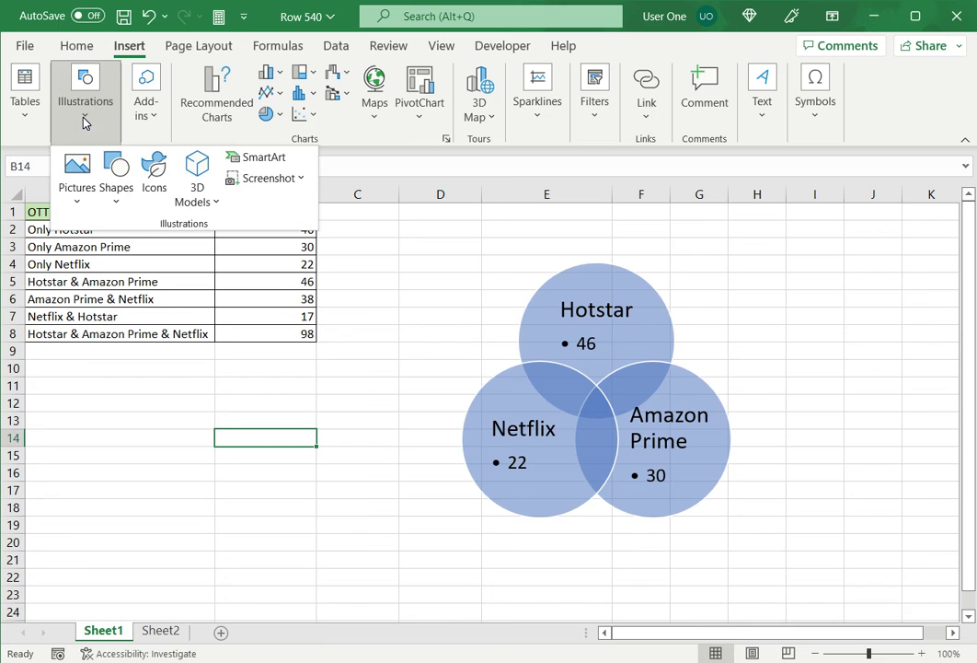
{"action": "left_click", "coordinate": [116, 208]}
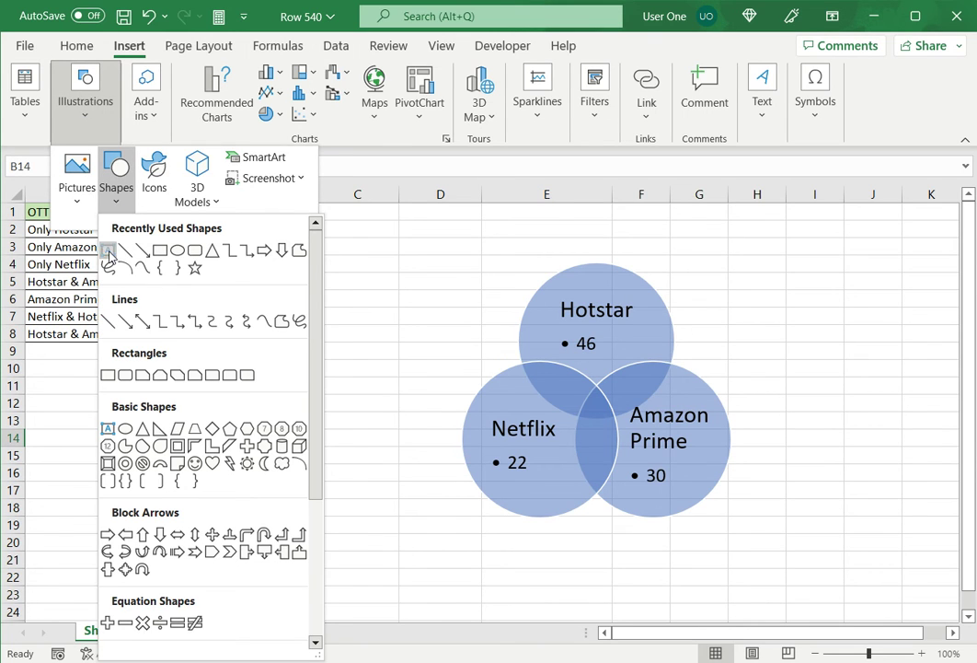
{"action": "left_click", "coordinate": [108, 250]}
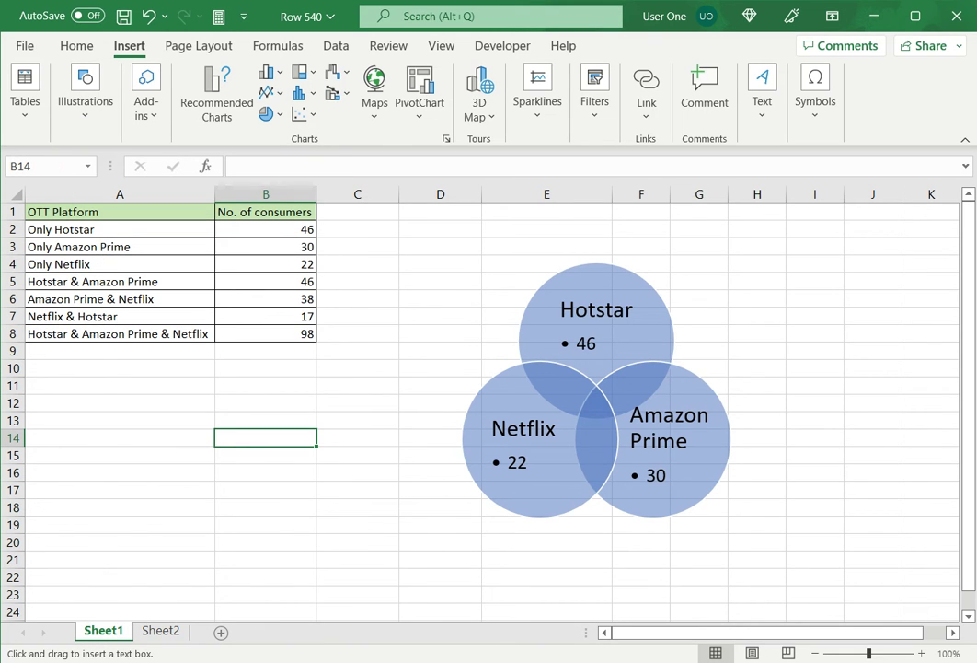
{"action": "left_click_drag", "start_coordinate": [543, 385], "coordinate": [561, 411]}
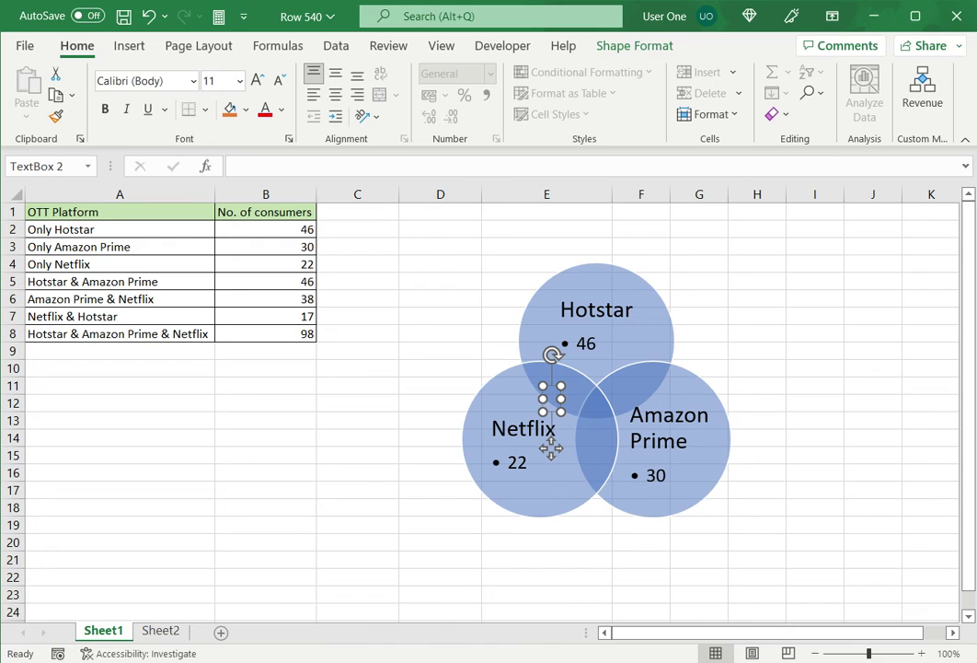
{"action": "type", "text": "17"}
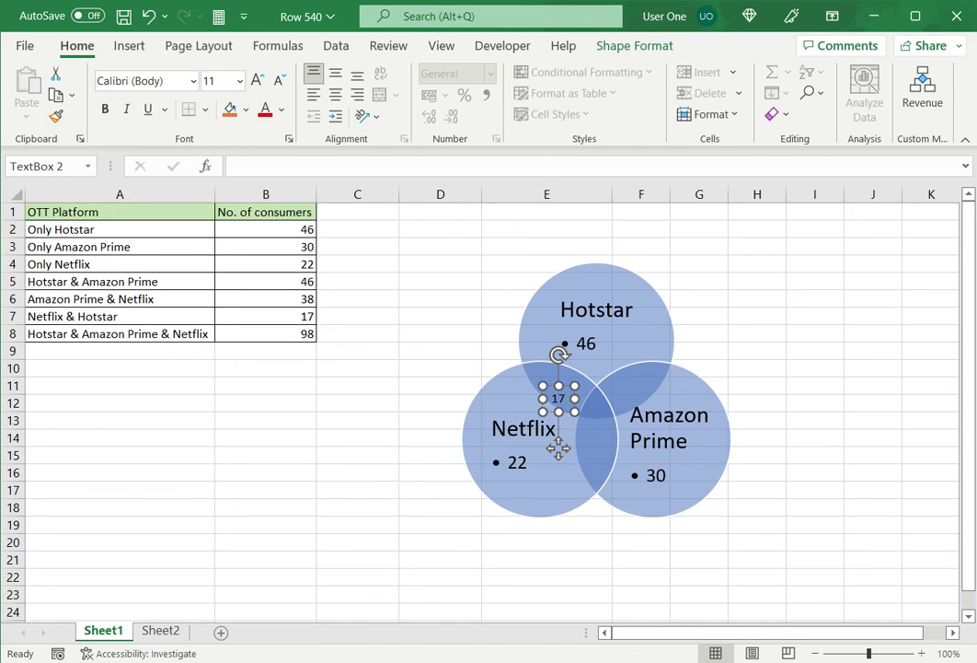
Make the 17 bold and larger, then move it into the Hotstar–Netflix overlap
{"action": "key", "text": "ctrl+a"}
{"action": "left_click", "coordinate": [257, 81]}
{"action": "left_click", "coordinate": [257, 81]}
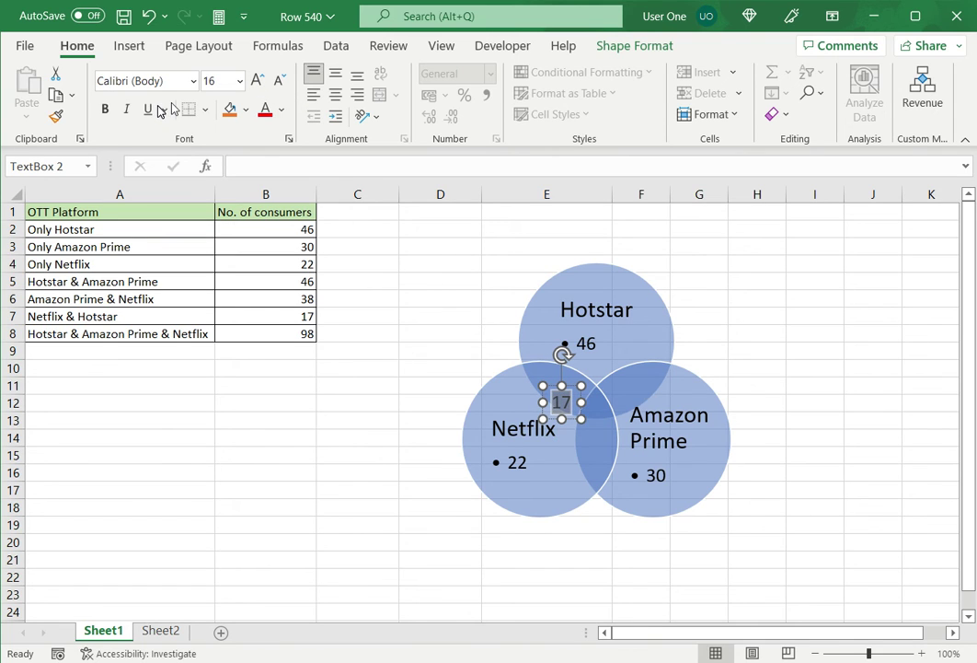
{"action": "left_click", "coordinate": [104, 108]}
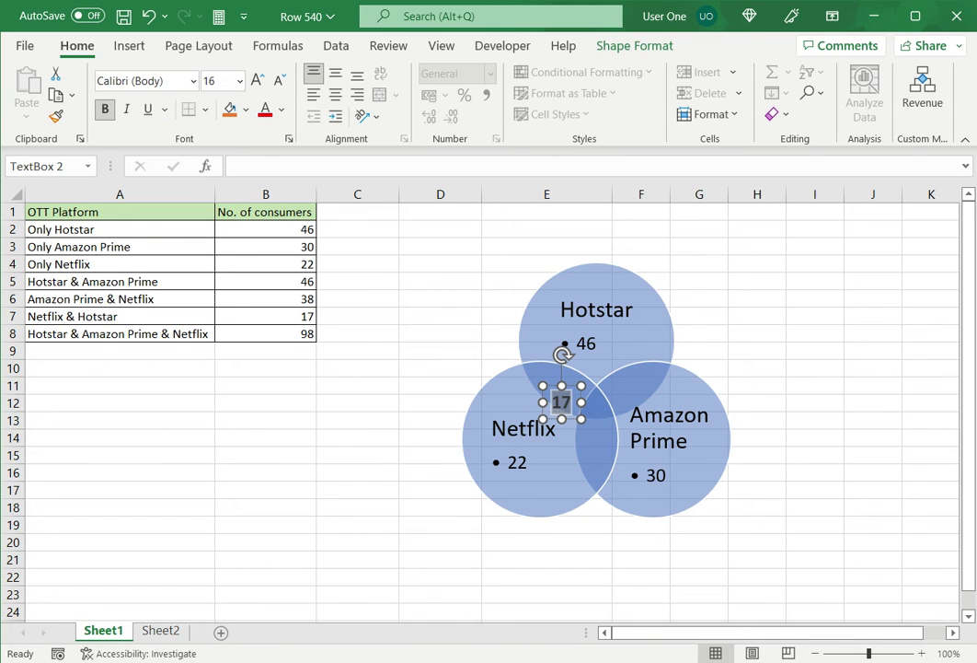
{"action": "left_click_drag", "start_coordinate": [562, 403], "coordinate": [561, 389]}
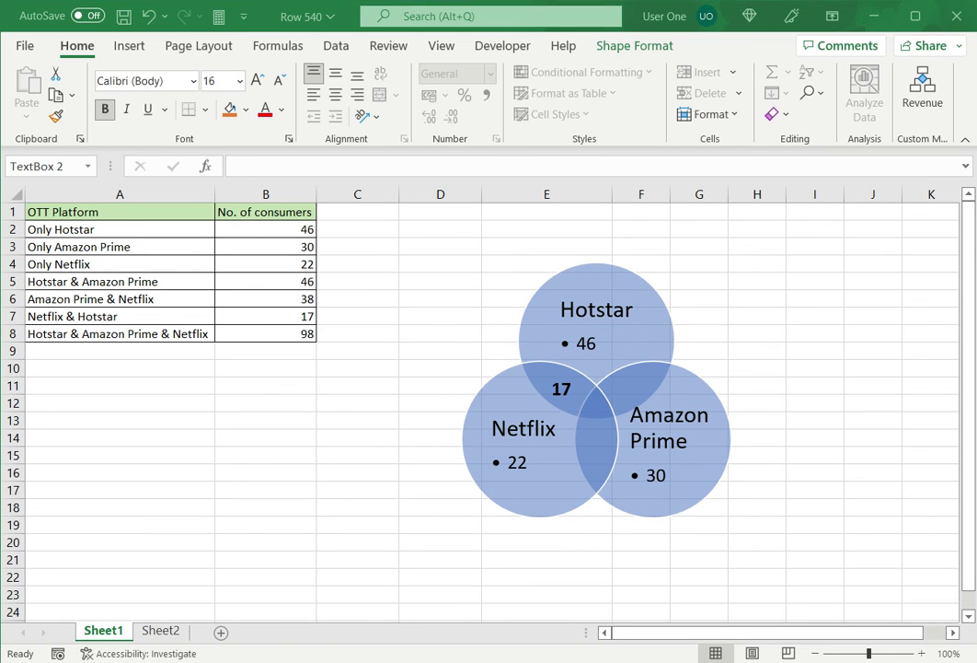
Duplicate the 17 box into the Hotstar–Amazon Prime overlap and change it to 46
{"action": "left_click", "coordinate": [561, 388]}
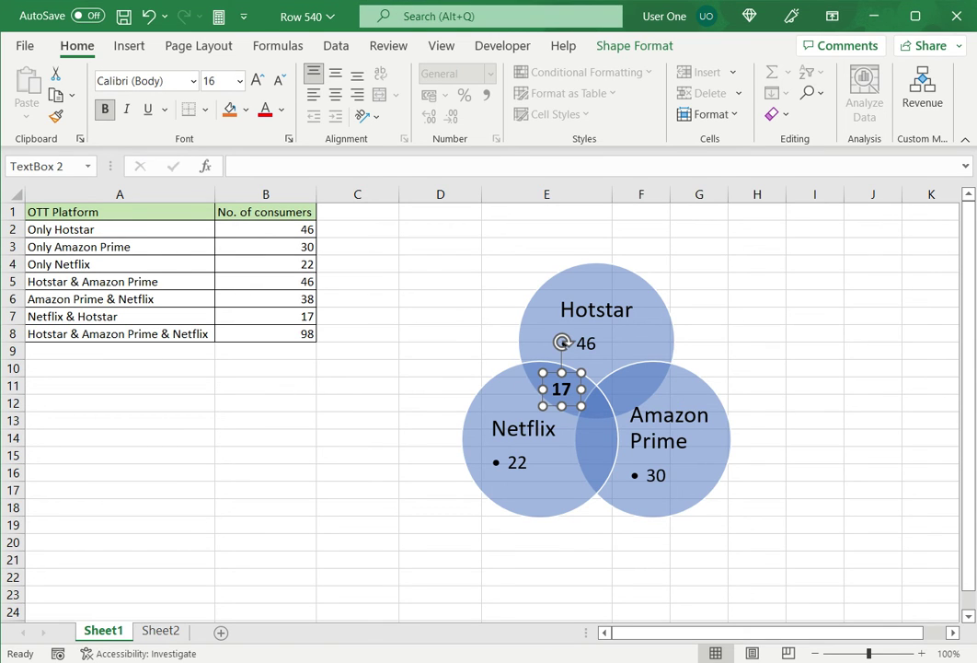
{"action": "key", "text": "ctrl+c"}
{"action": "key", "text": "ctrl+v"}
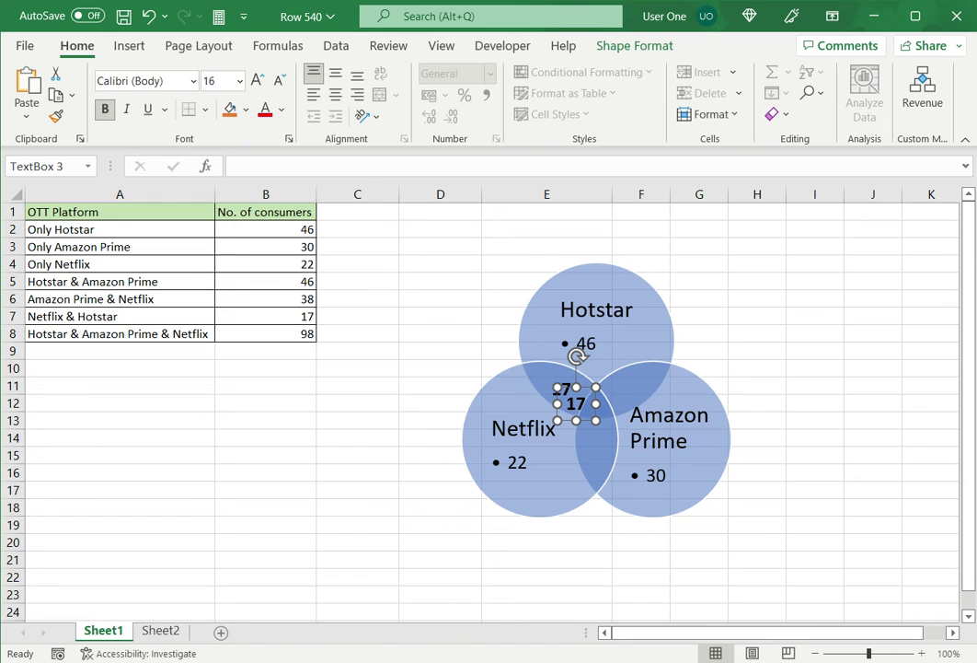
{"action": "left_click_drag", "start_coordinate": [577, 403], "coordinate": [634, 387]}
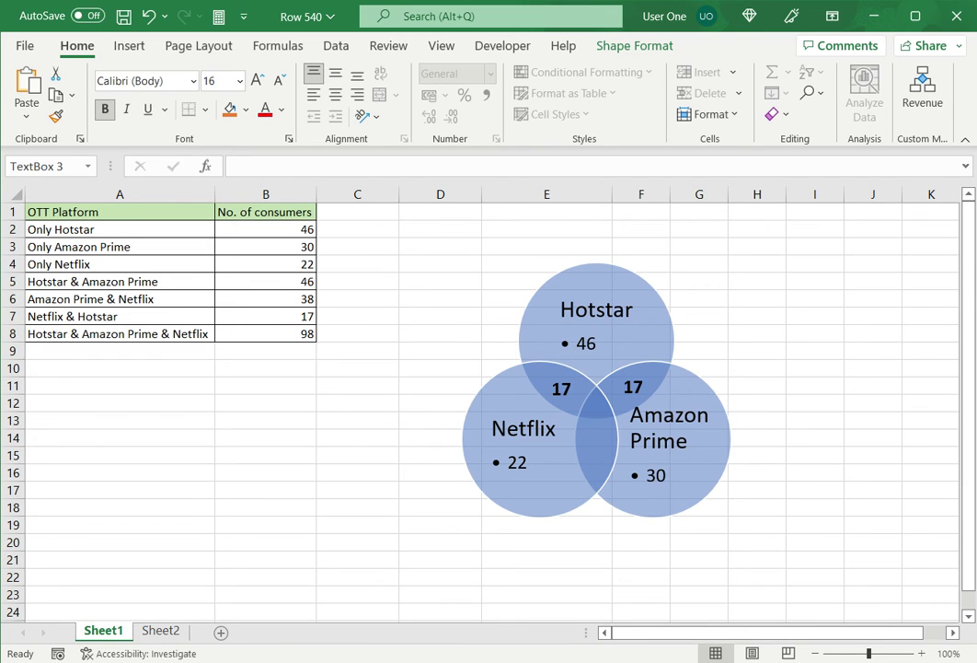
{"action": "type", "text": "46"}
Paste another copy of the box and set the centre number to 98
{"action": "key", "text": "ctrl+v"}
{"action": "double_click", "coordinate": [597, 446]}
{"action": "double_click", "coordinate": [598, 406]}
{"action": "type", "text": "98"}
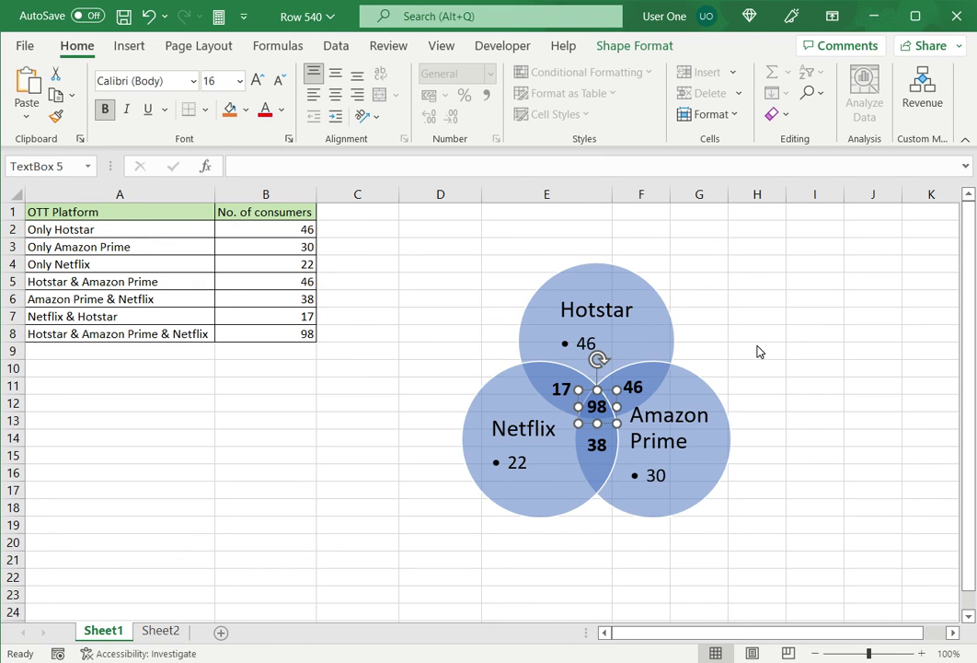
{"action": "left_click", "coordinate": [815, 315]}
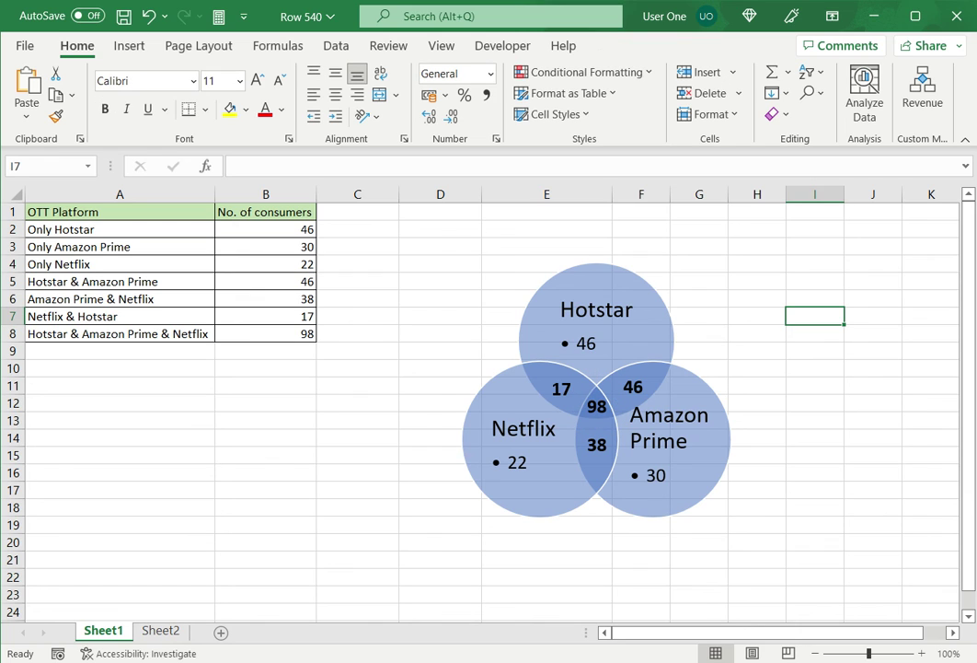